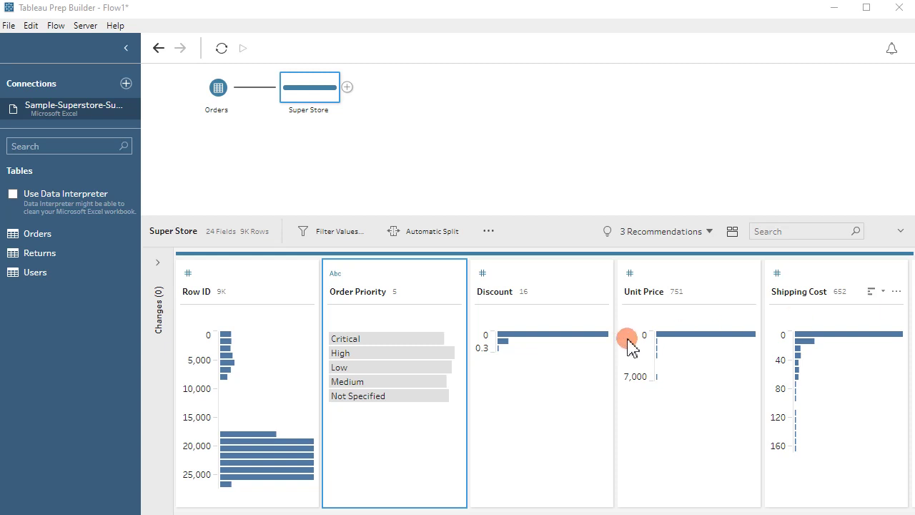
Keep only the Order Priority field from Super Store
{"action": "left_click", "coordinate": [187, 274]}
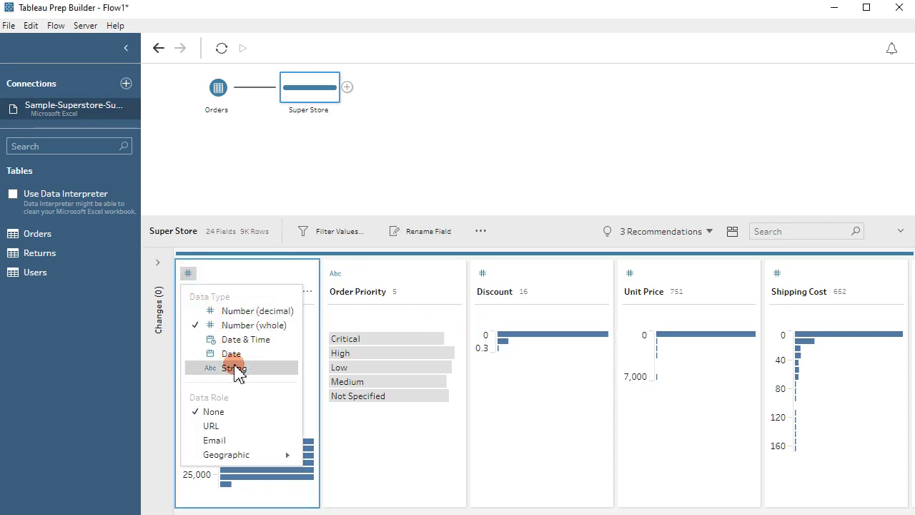
{"action": "left_click", "coordinate": [188, 274]}
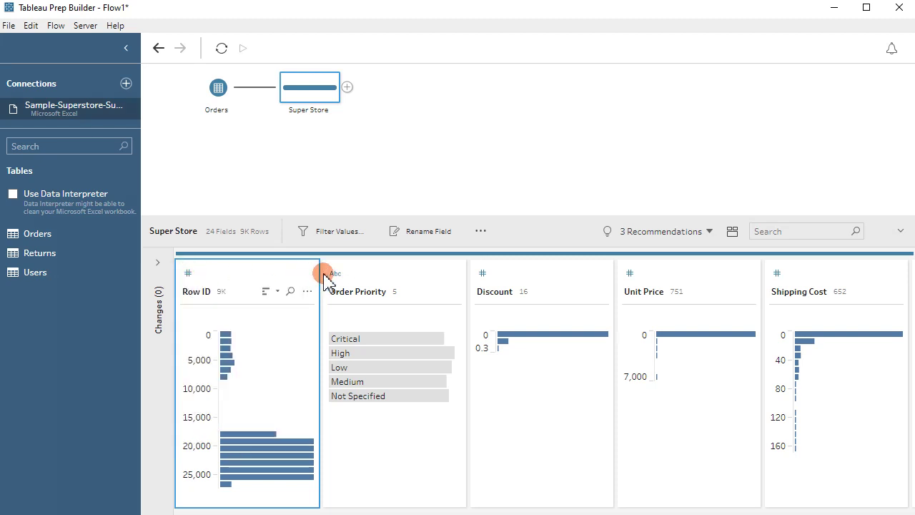
{"action": "left_click", "coordinate": [365, 278]}
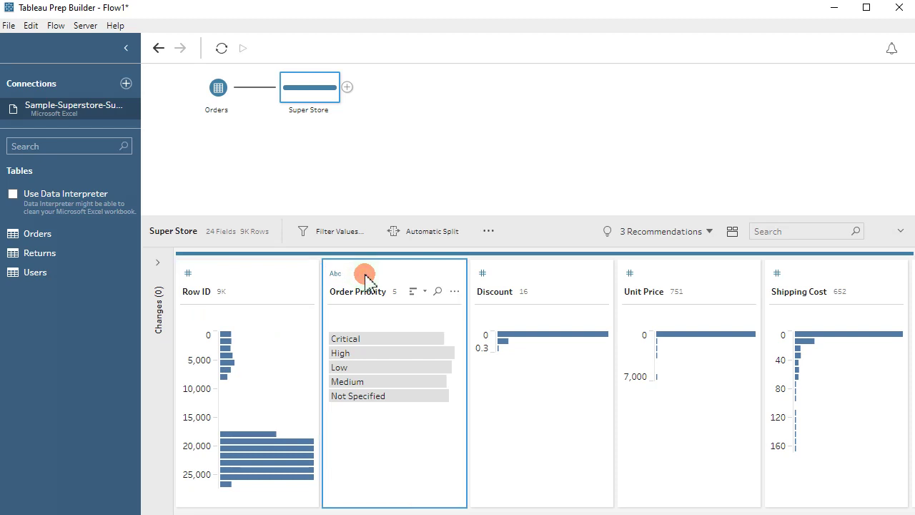
{"action": "key", "text": "ctrl+z"}
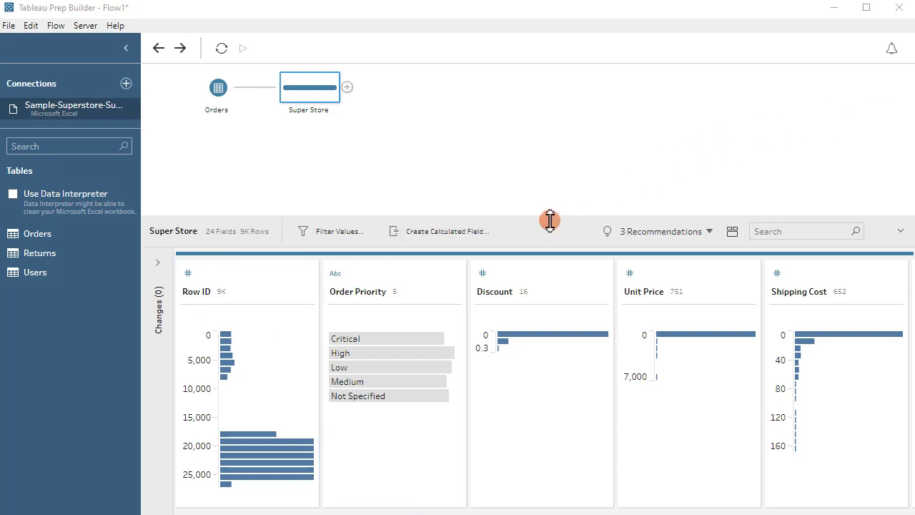
{"action": "left_click", "coordinate": [409, 278]}
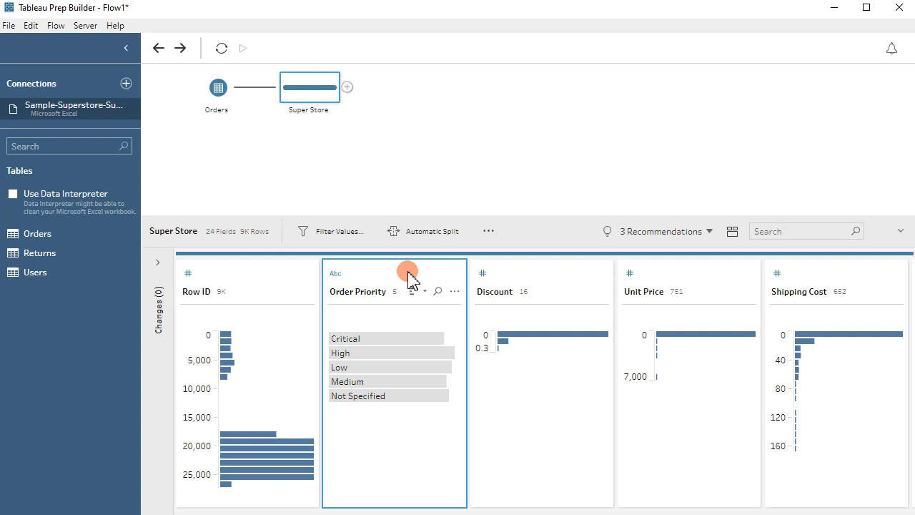
{"action": "right_click", "coordinate": [410, 279]}
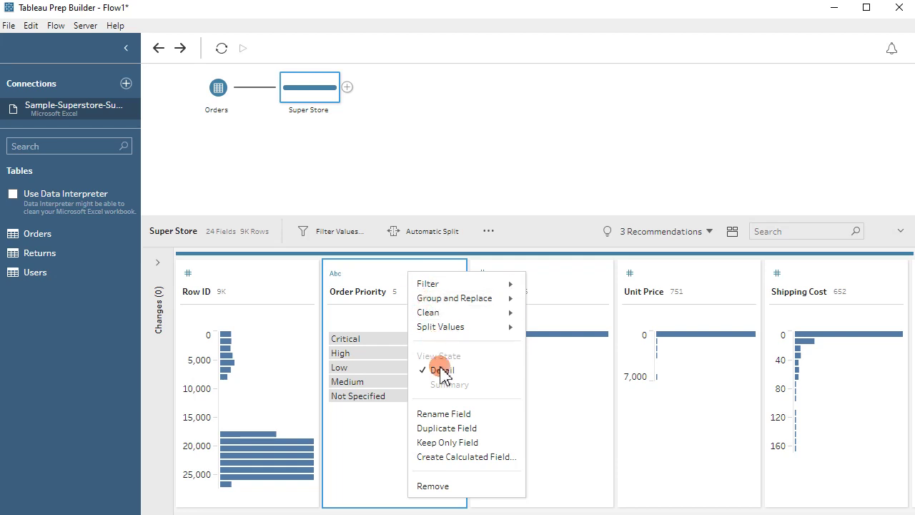
{"action": "left_click", "coordinate": [449, 442]}
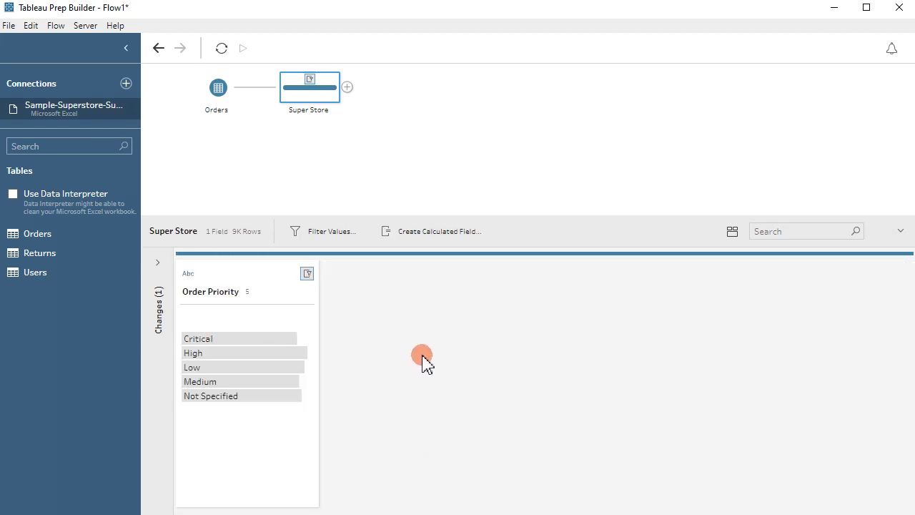
Add a Clean step after Super Store and rename the Critical value to TRUE
{"action": "left_click", "coordinate": [347, 87]}
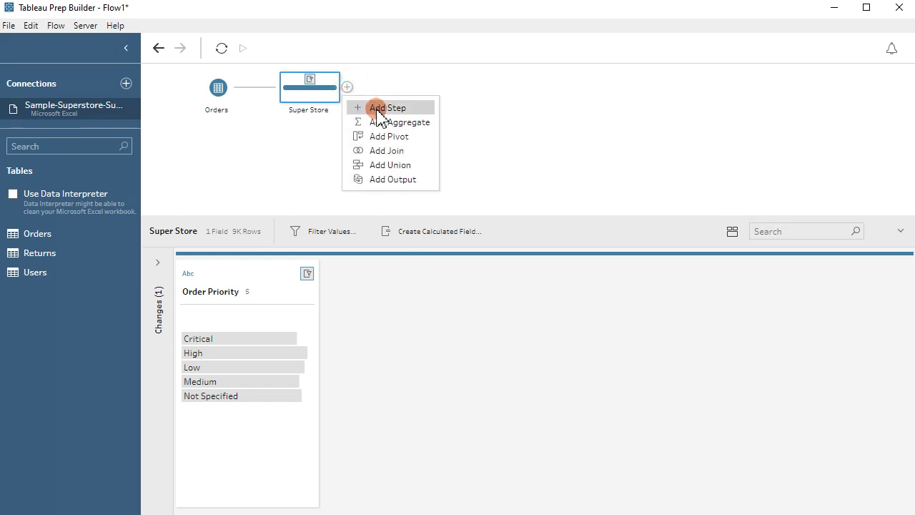
{"action": "left_click", "coordinate": [379, 109]}
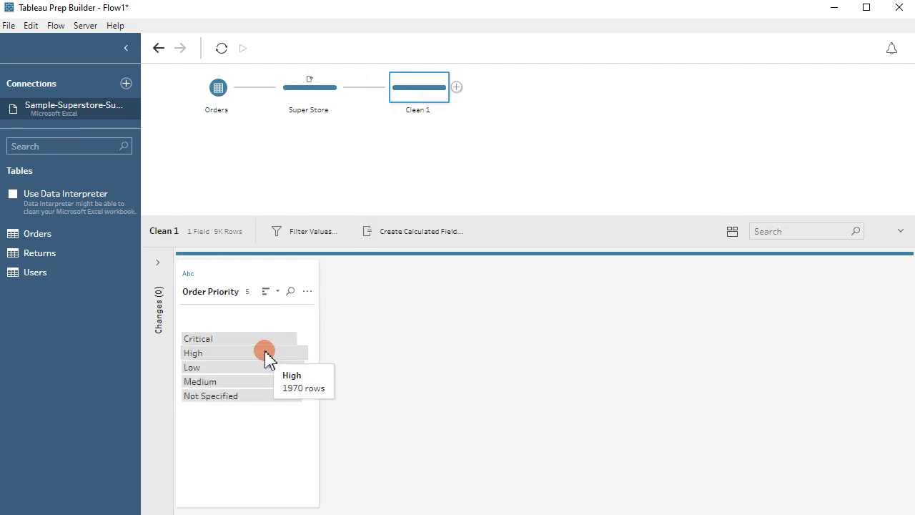
{"action": "left_click", "coordinate": [272, 339]}
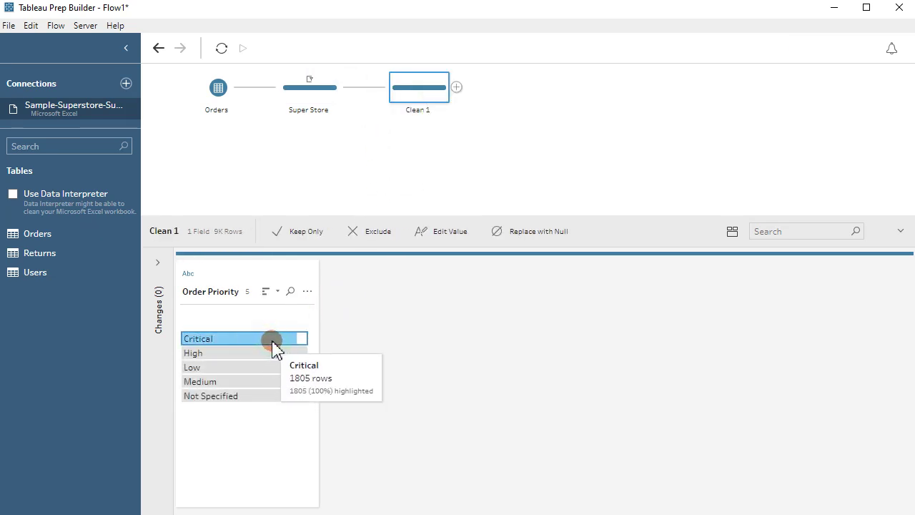
{"action": "right_click", "coordinate": [273, 340]}
{"action": "left_click", "coordinate": [297, 396]}
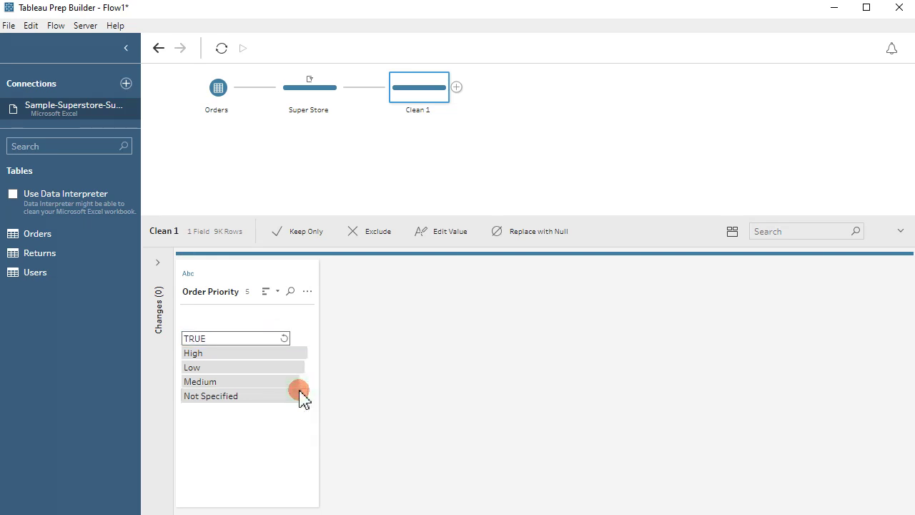
{"action": "key", "text": "Return"}
Group High, Low, Medium and Not Specified into one value named FALSE
{"action": "left_click", "coordinate": [267, 339]}
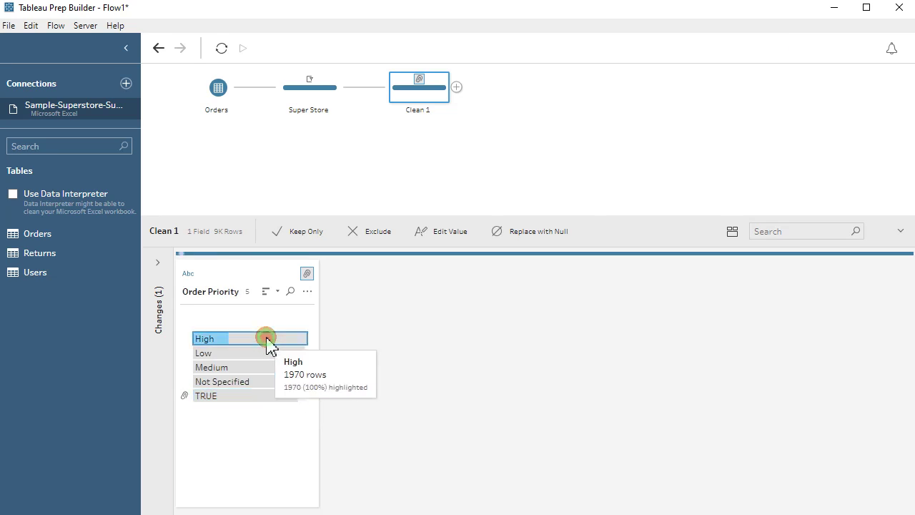
{"action": "left_click", "coordinate": [255, 383], "text": "shift"}
{"action": "right_click", "coordinate": [261, 347]}
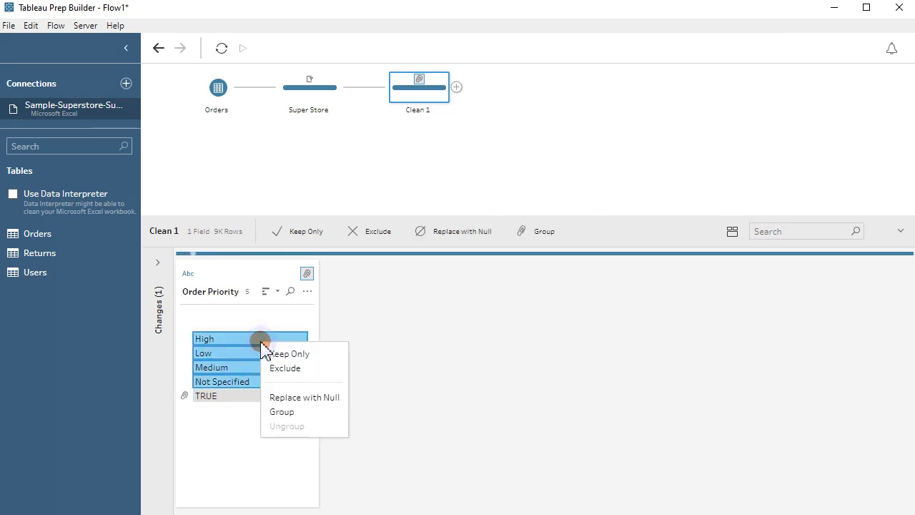
{"action": "left_click", "coordinate": [285, 412]}
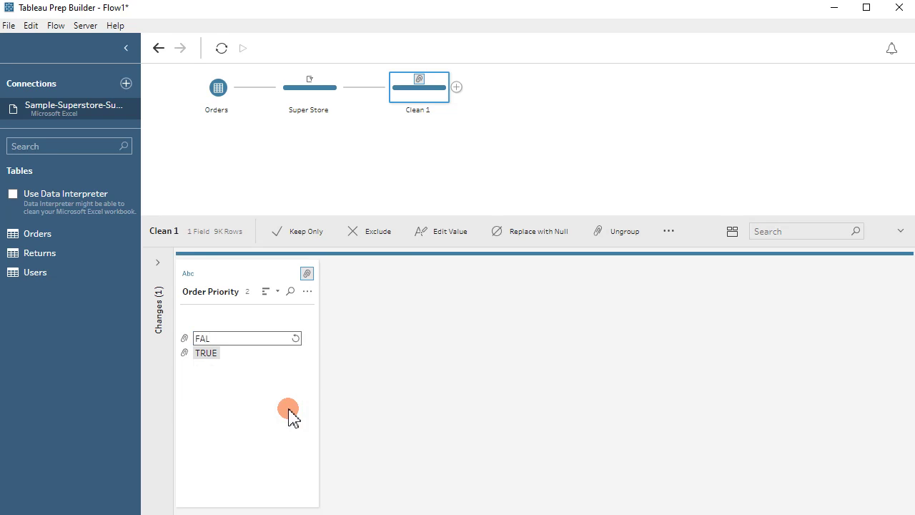
{"action": "key", "text": "Return"}
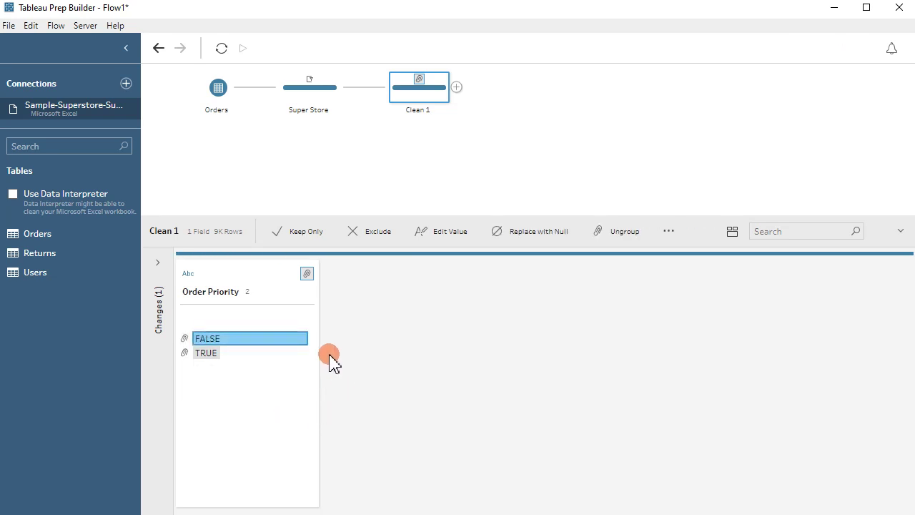
{"action": "left_click", "coordinate": [188, 273]}
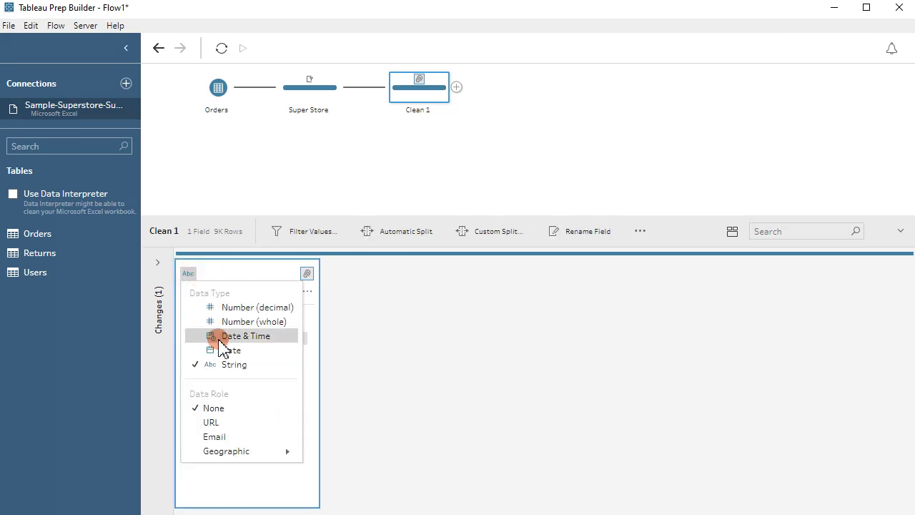
{"action": "left_click", "coordinate": [189, 272]}
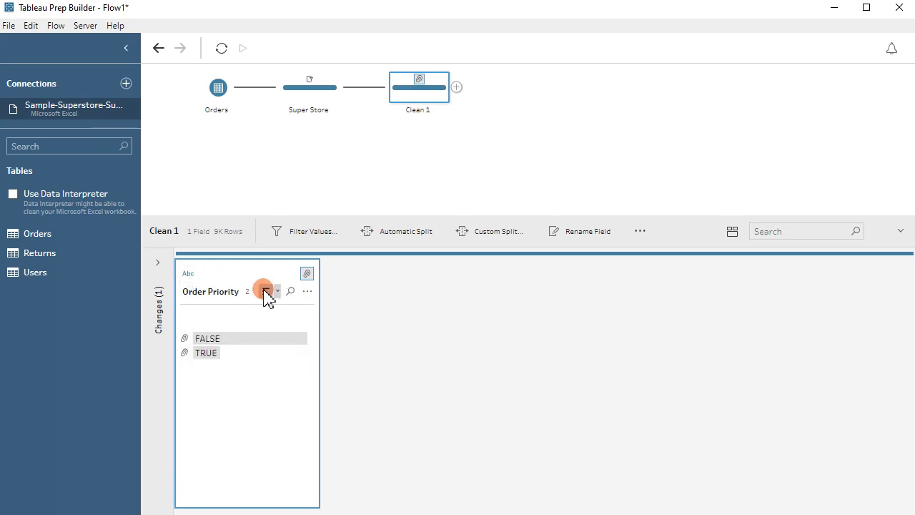
Branch a new Clean step off Super Store and recode Critical as 1
{"action": "left_click", "coordinate": [346, 88]}
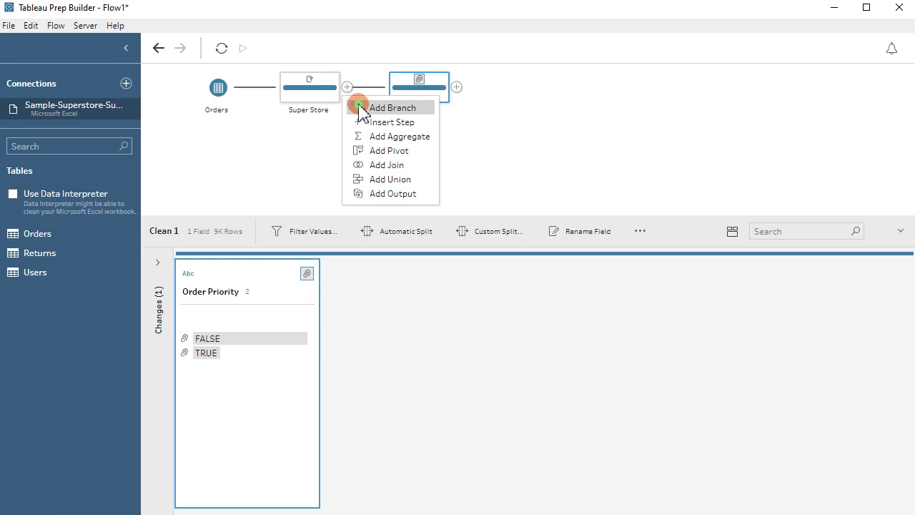
{"action": "left_click", "coordinate": [392, 108]}
{"action": "left_click", "coordinate": [259, 341]}
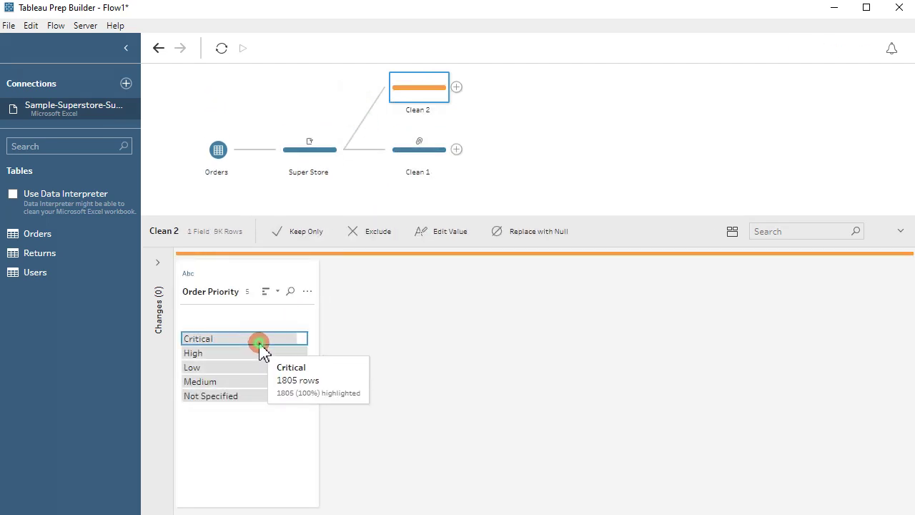
{"action": "right_click", "coordinate": [260, 344]}
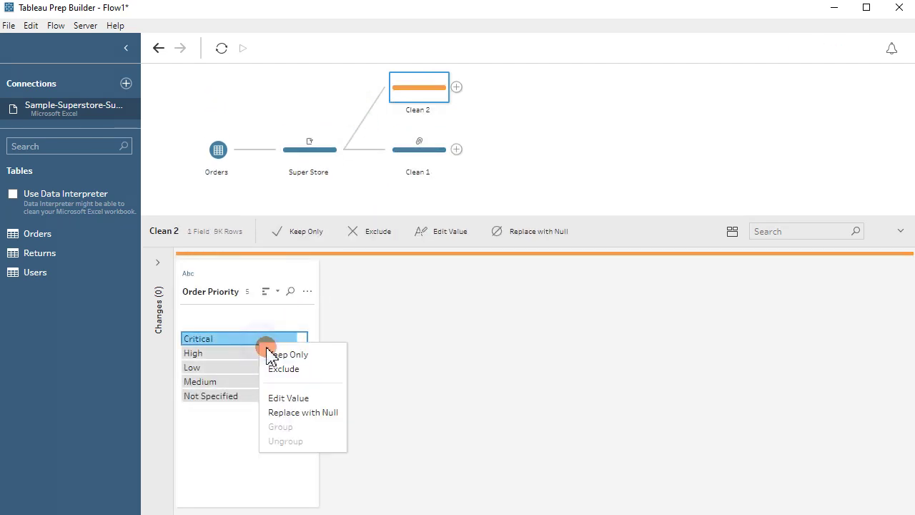
{"action": "left_click", "coordinate": [298, 399]}
{"action": "type", "text": "1"}
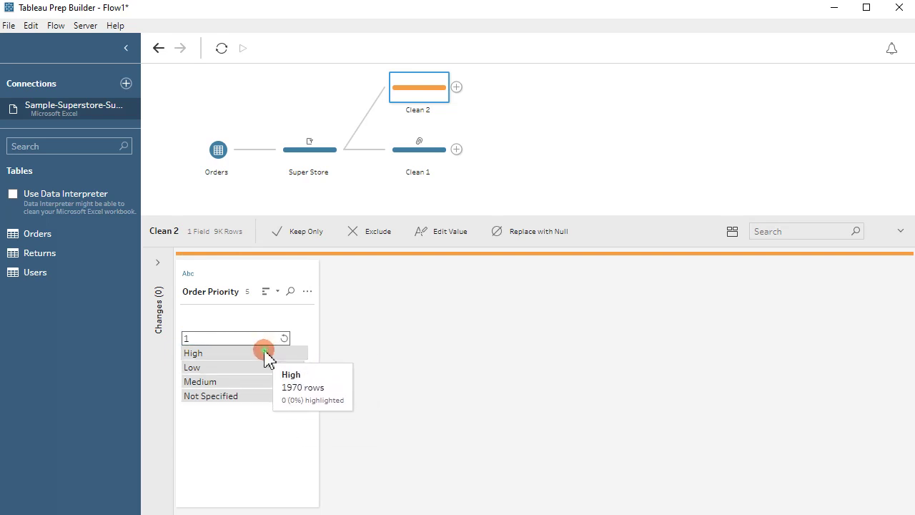
Group the four other priorities as 0 and make Order Priority a whole number
{"action": "left_click", "coordinate": [265, 354]}
{"action": "left_click", "coordinate": [267, 400], "text": "shift"}
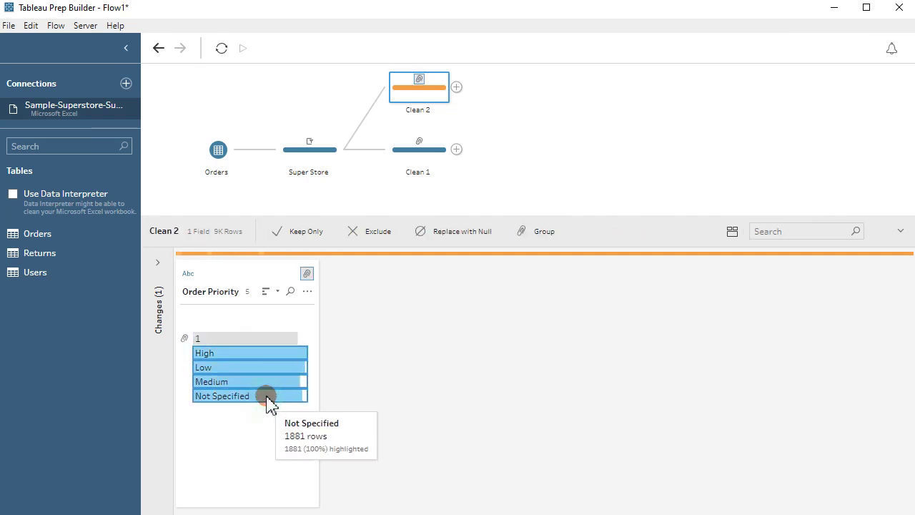
{"action": "right_click", "coordinate": [258, 355]}
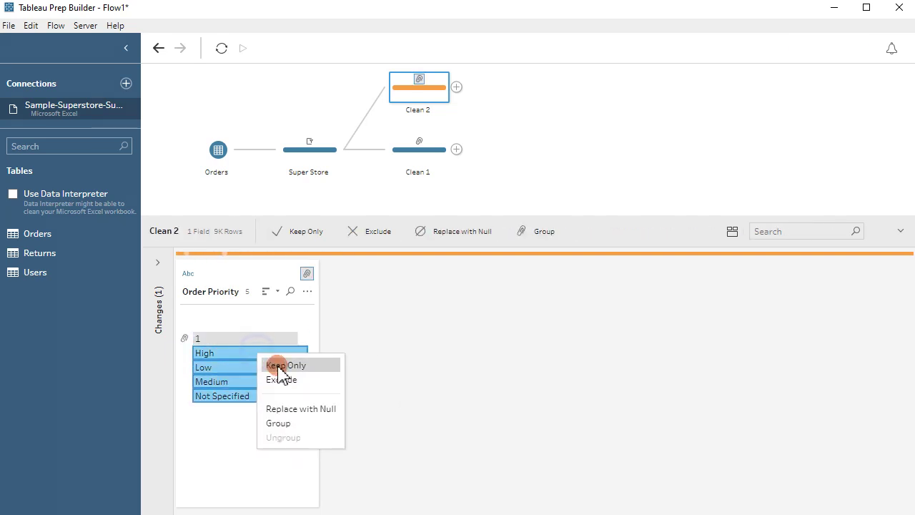
{"action": "left_click", "coordinate": [278, 423]}
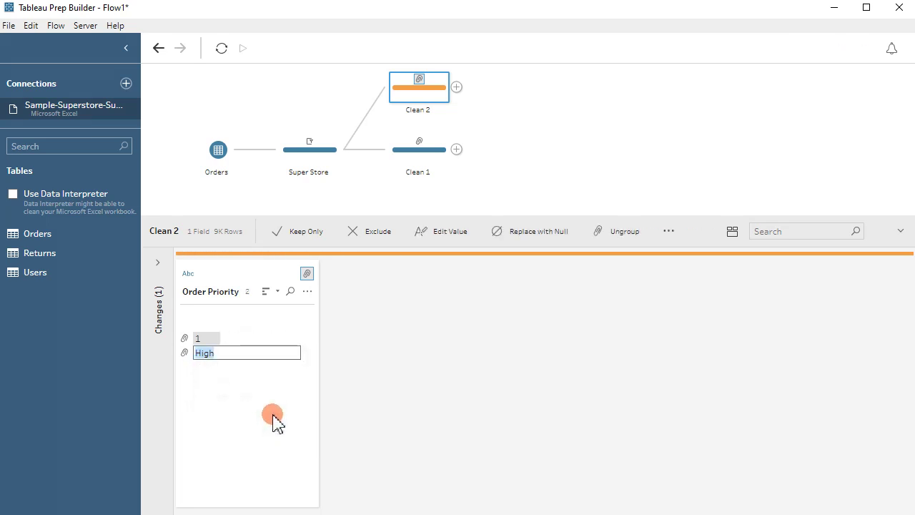
{"action": "type", "text": "0"}
{"action": "left_click", "coordinate": [275, 422]}
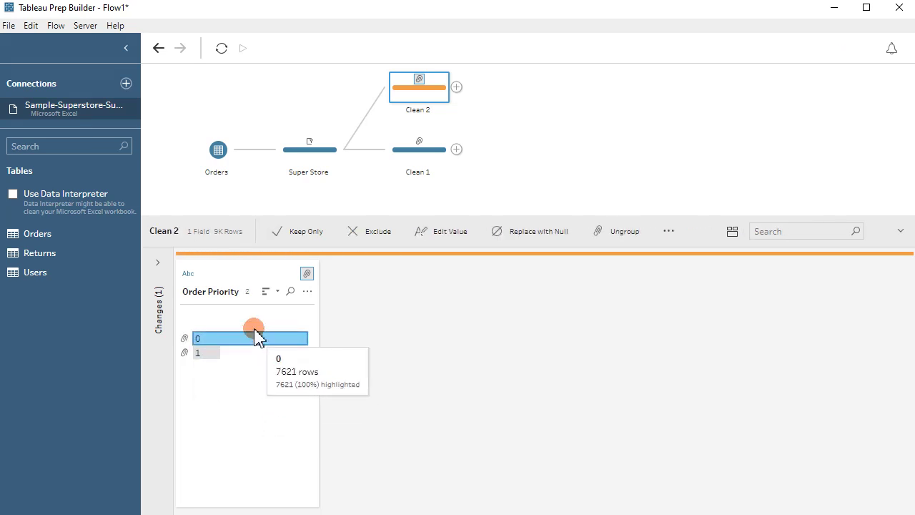
{"action": "left_click", "coordinate": [187, 274]}
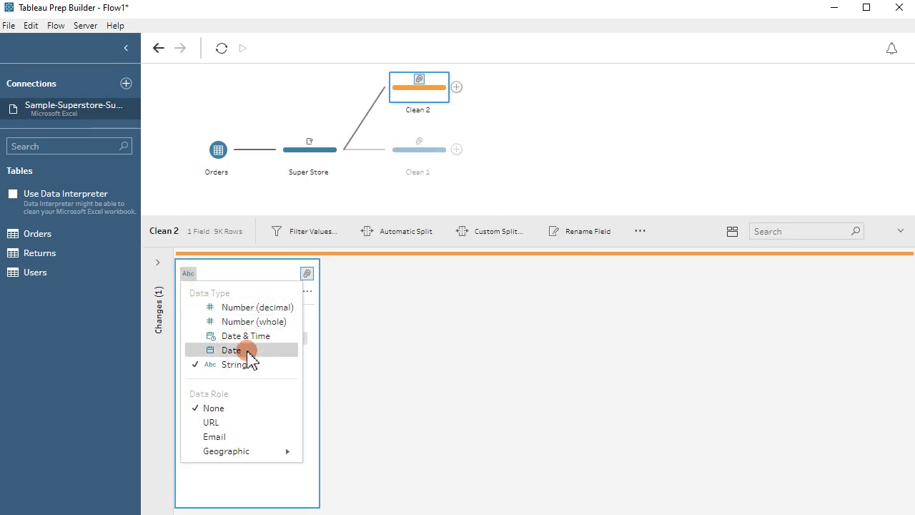
{"action": "left_click", "coordinate": [249, 321]}
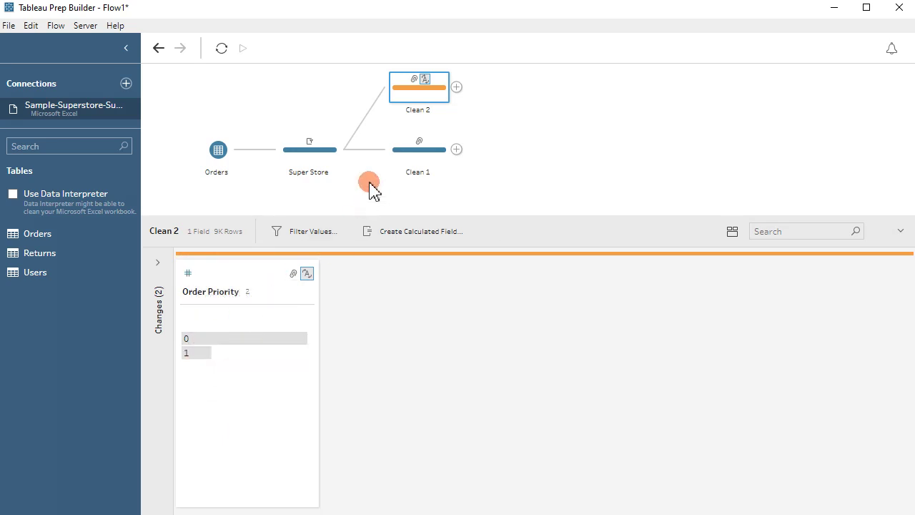
Add a third branch, Clean 3, off Super Store and start renaming it
{"action": "left_click", "coordinate": [347, 150]}
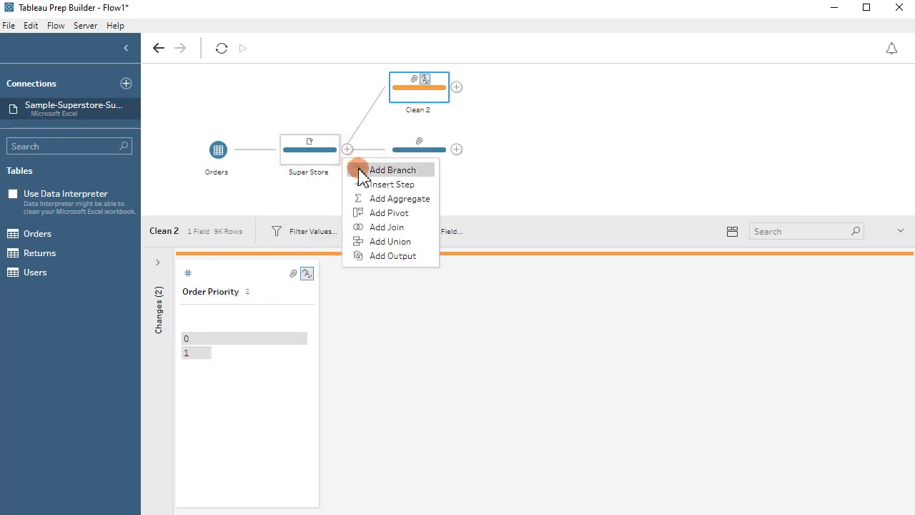
{"action": "left_click", "coordinate": [362, 172]}
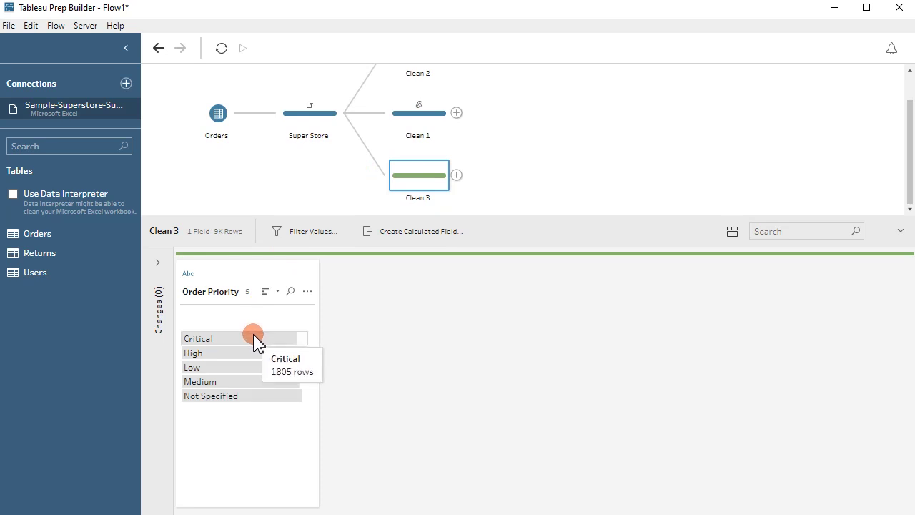
{"action": "double_click", "coordinate": [414, 201]}
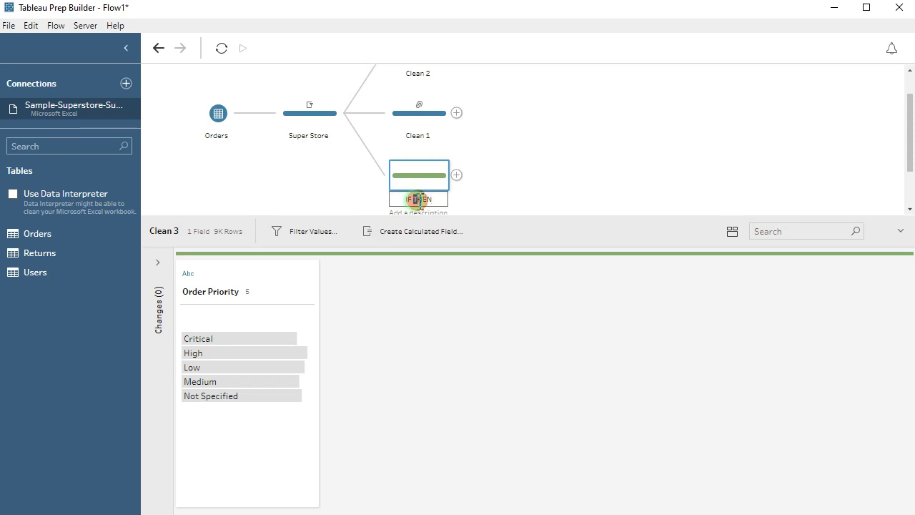
Create calculated field IF THEN: IF [Order Priority] = 'Critical' THEN TRUE ELSE FALSE END
{"action": "left_click", "coordinate": [421, 231]}
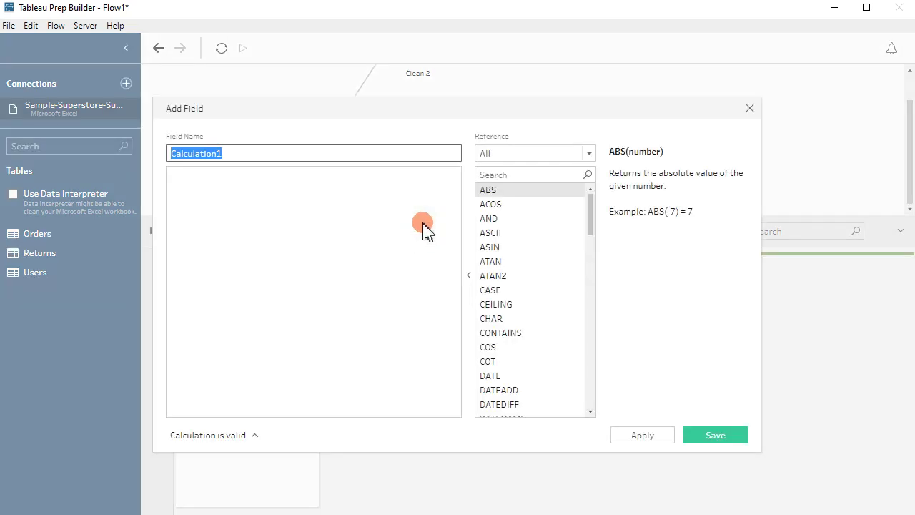
{"action": "type", "text": "IF THEN"}
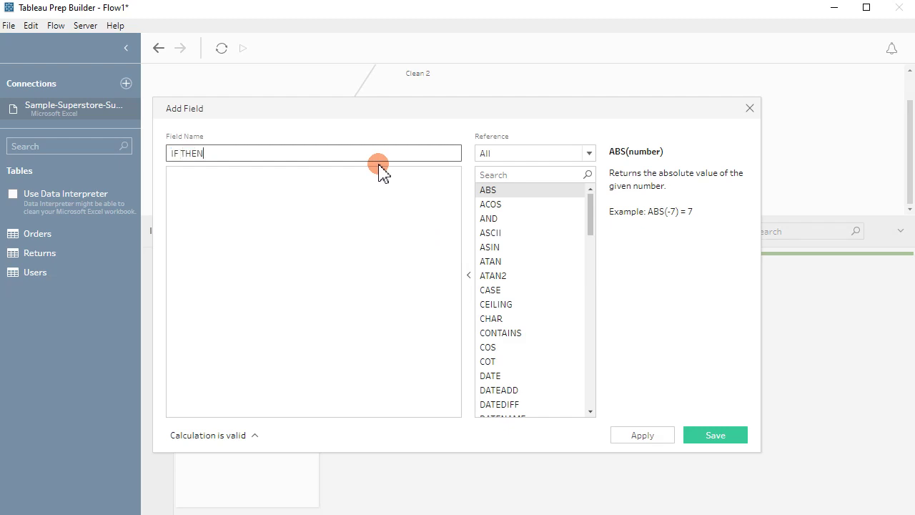
{"action": "left_click", "coordinate": [383, 178]}
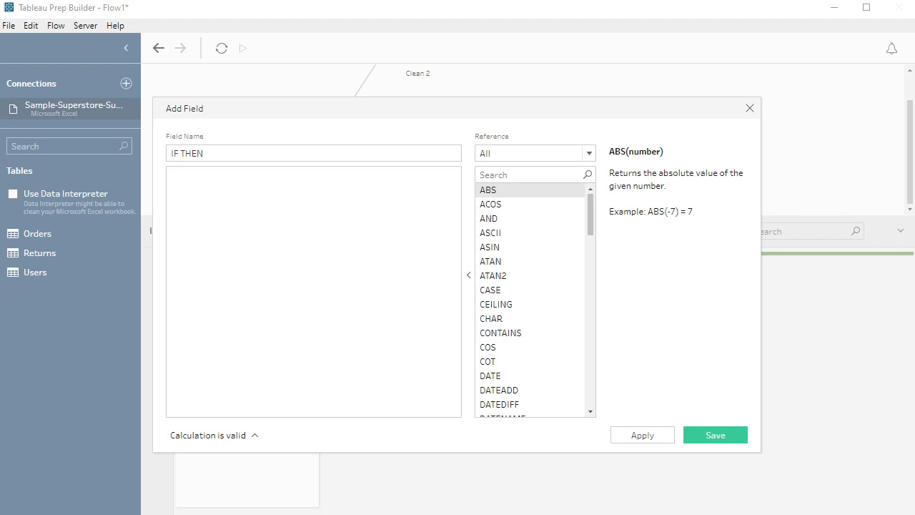
{"action": "left_click", "coordinate": [402, 174]}
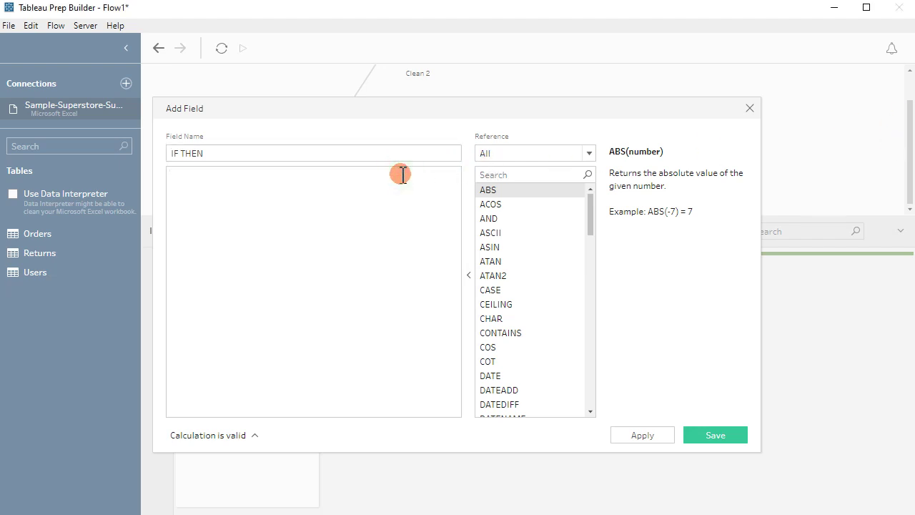
{"action": "type", "text": "IF [Order Priority] = 'Critical' THEN TRUE ELSE FALSE END"}
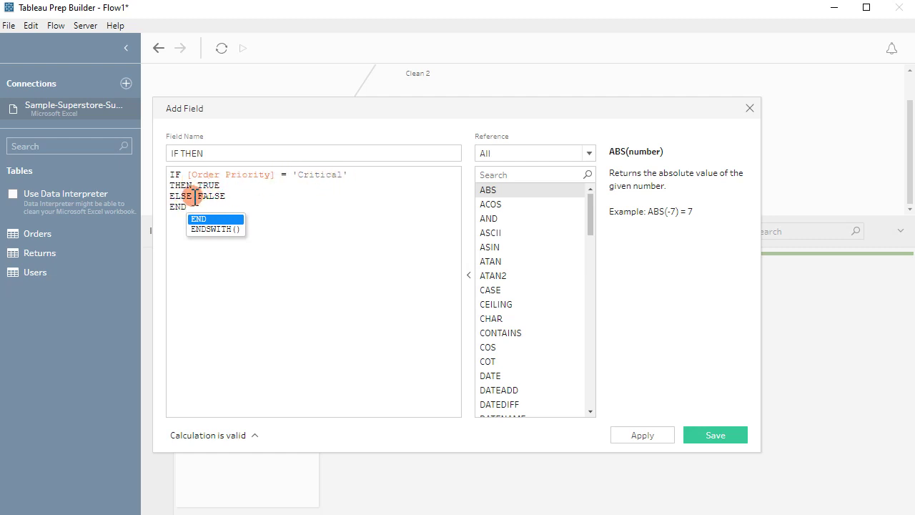
{"action": "left_click", "coordinate": [644, 433]}
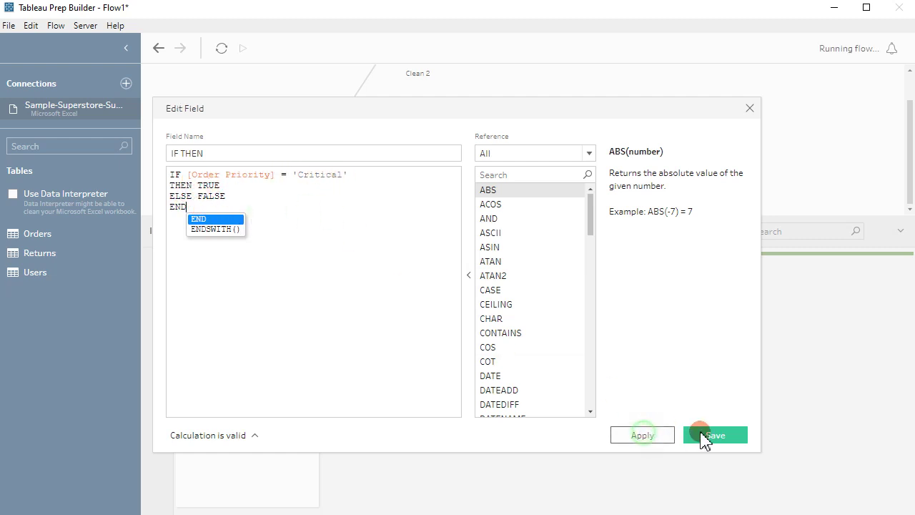
Save the IF THEN field and inspect which priorities its True and False values cover
{"action": "left_click", "coordinate": [705, 437]}
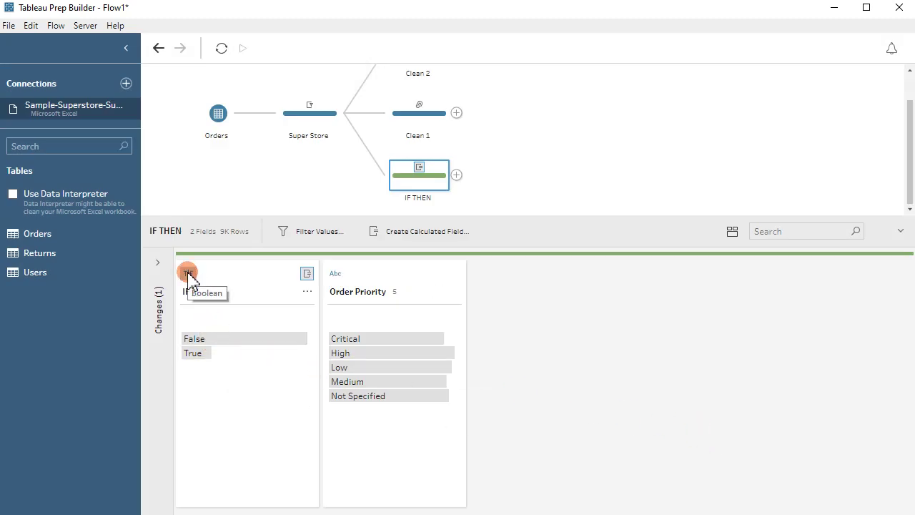
{"action": "left_click", "coordinate": [196, 352]}
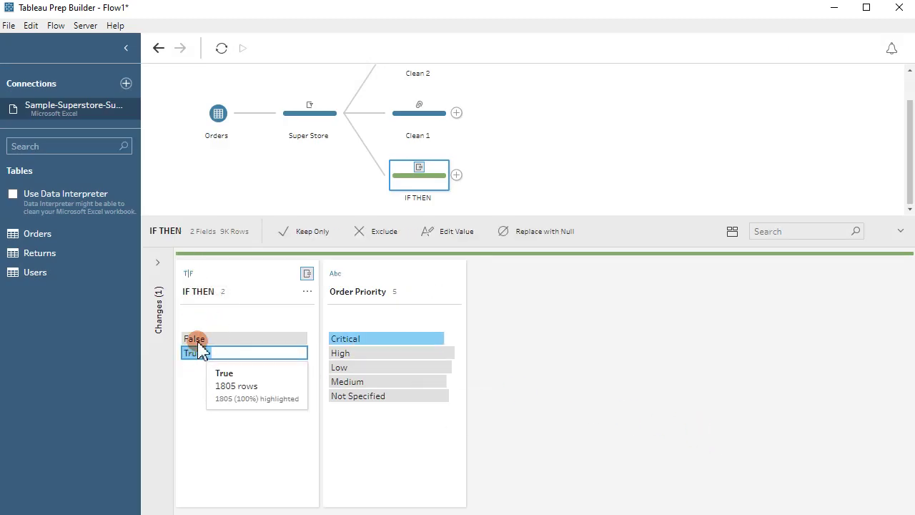
{"action": "left_click", "coordinate": [196, 338]}
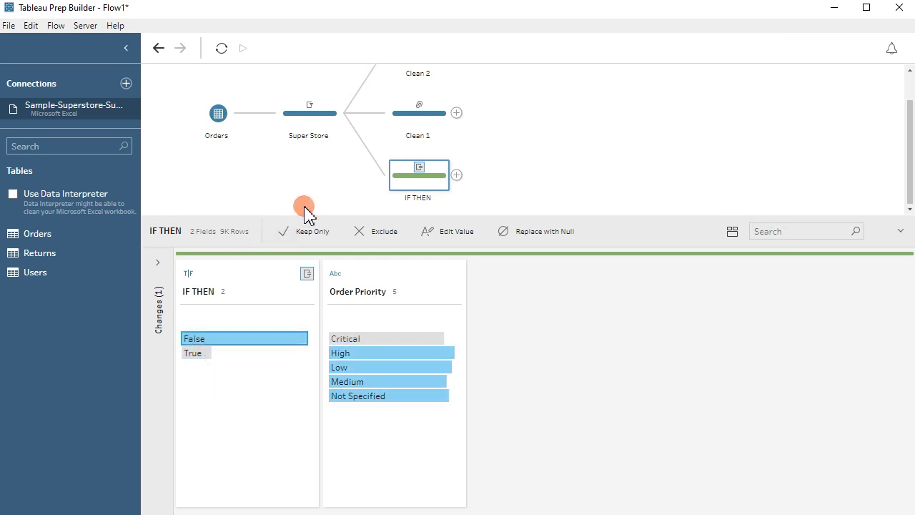
Branch a new step off Super Store named LOGICAL and open Order Priority's actions
{"action": "left_click", "coordinate": [344, 115]}
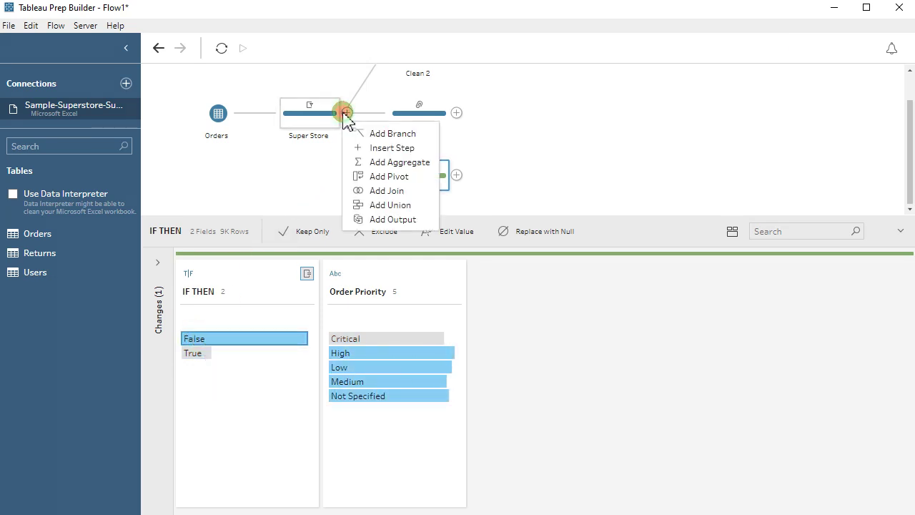
{"action": "left_click", "coordinate": [362, 132]}
{"action": "double_click", "coordinate": [418, 104]}
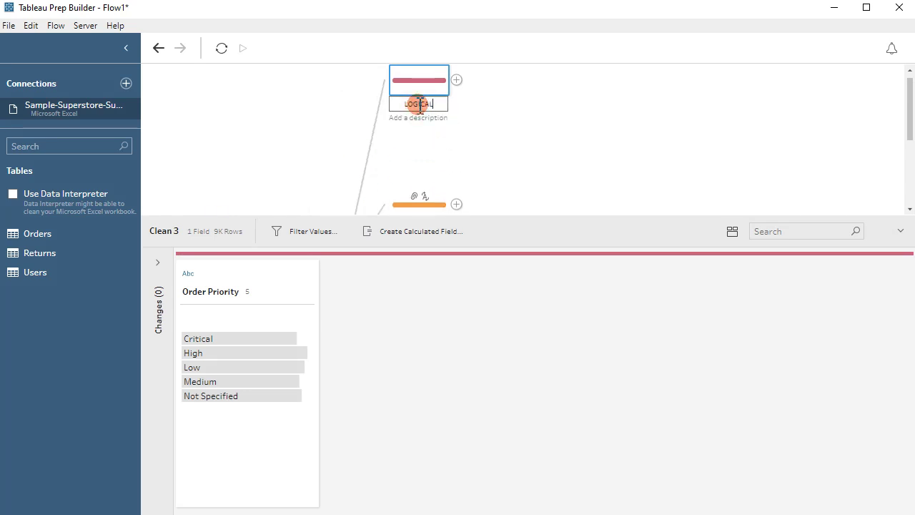
{"action": "type", "text": "LOGICAL"}
{"action": "key", "text": "Return"}
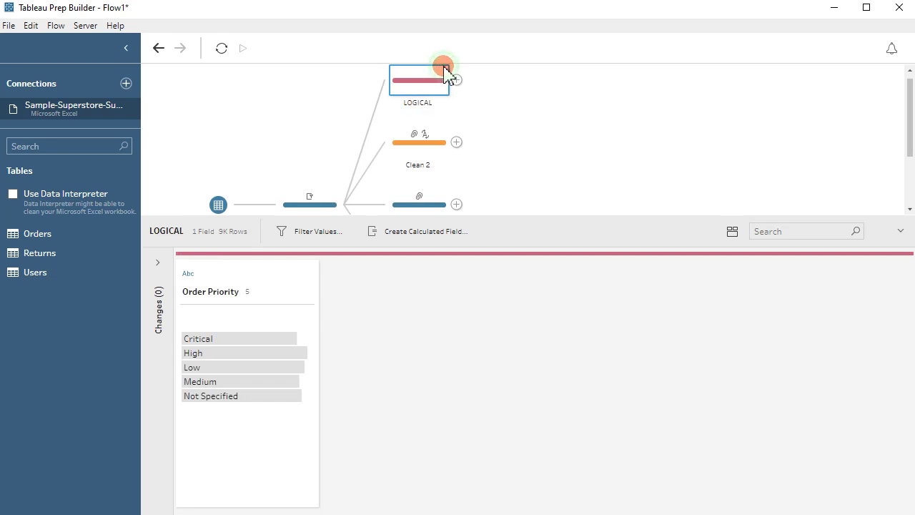
{"action": "left_click", "coordinate": [234, 286]}
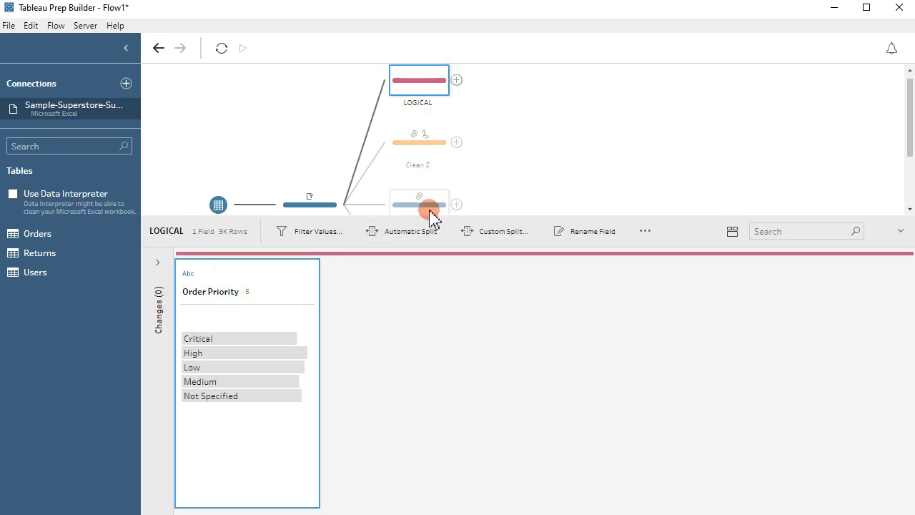
{"action": "left_click", "coordinate": [644, 231]}
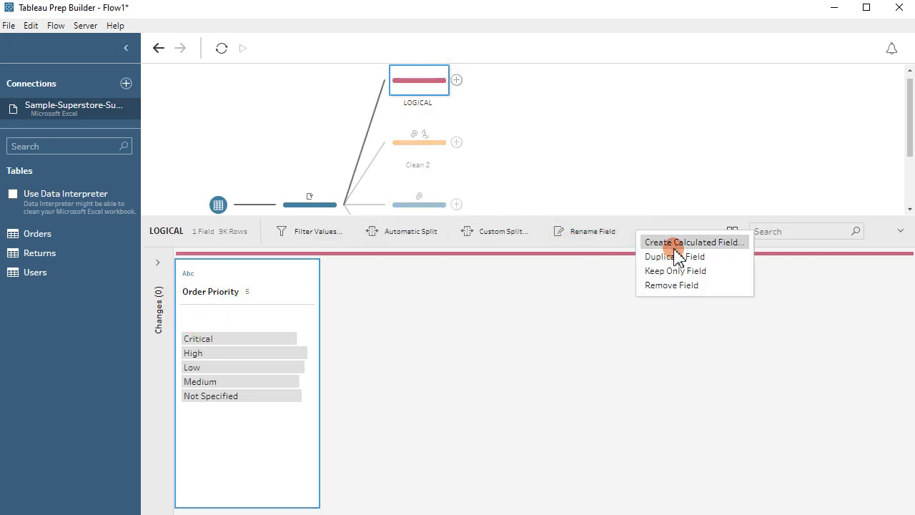
Create a calculated field LOGIC with formula [Order Priority]='Critical' and save it
{"action": "left_click", "coordinate": [675, 247]}
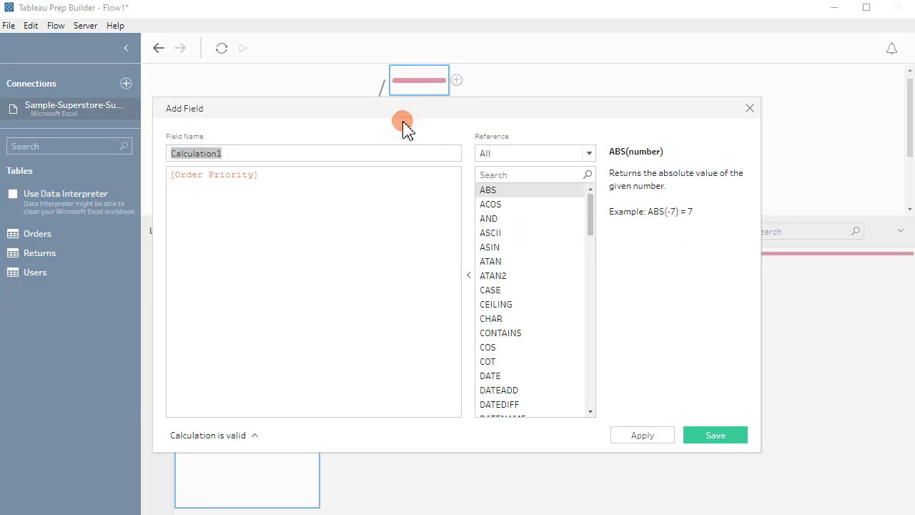
{"action": "double_click", "coordinate": [309, 148]}
{"action": "type", "text": "LOGIC"}
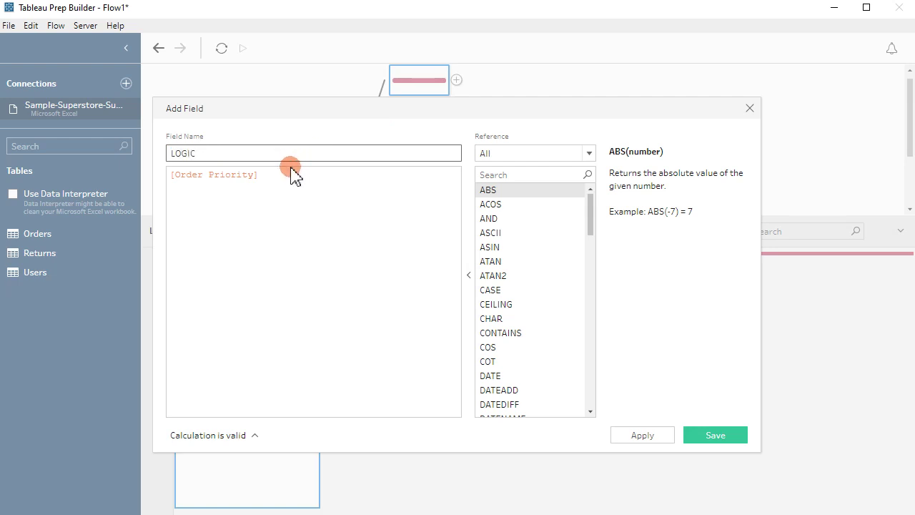
{"action": "left_click", "coordinate": [291, 170]}
{"action": "left_click", "coordinate": [285, 176]}
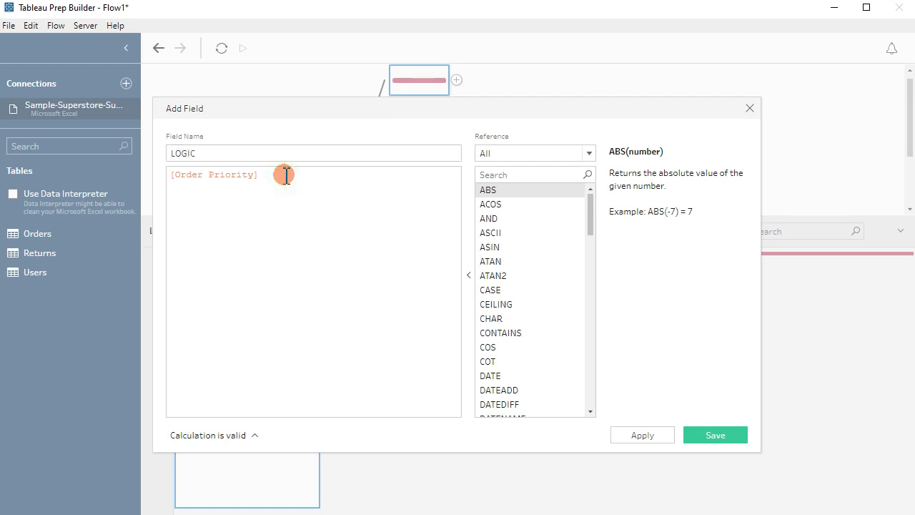
{"action": "type", "text": "='Critical'"}
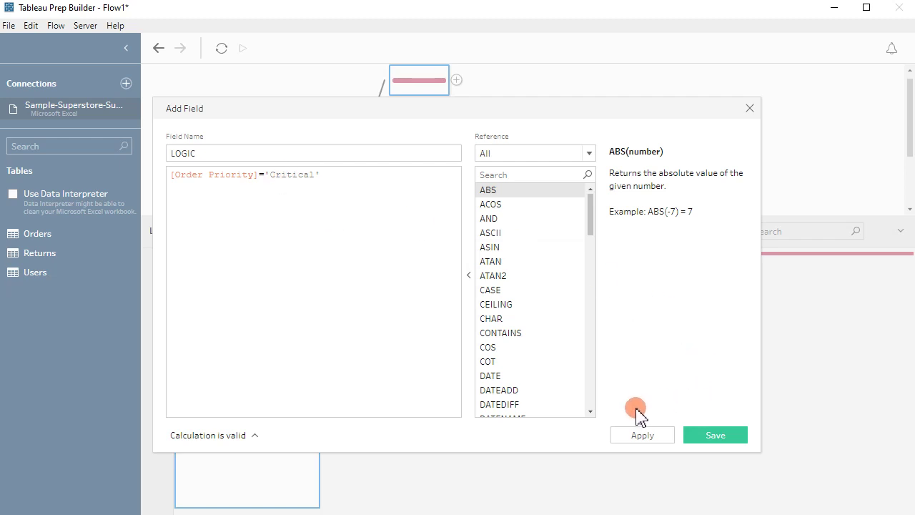
{"action": "left_click", "coordinate": [708, 434]}
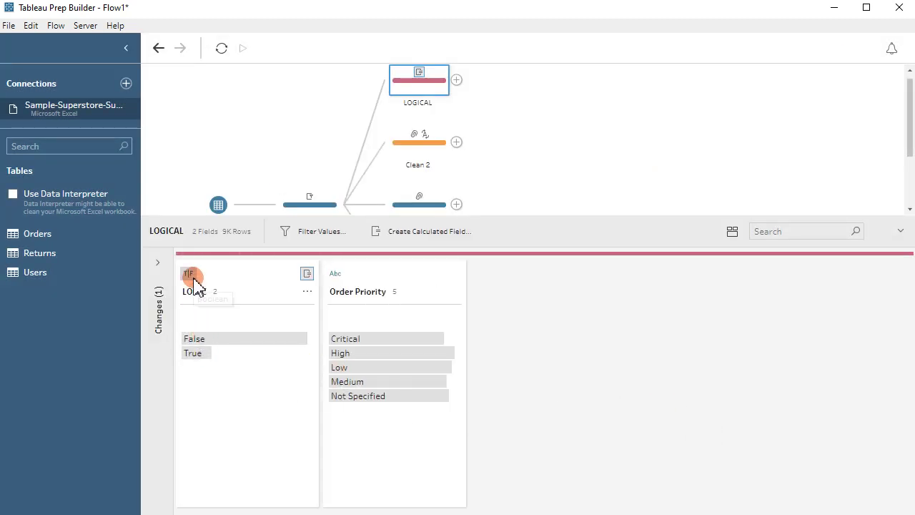
Check which priorities LOGIC's False and True cover, then select the IF THEN step
{"action": "left_click", "coordinate": [194, 339]}
{"action": "left_click", "coordinate": [192, 351]}
{"action": "left_click", "coordinate": [512, 142]}
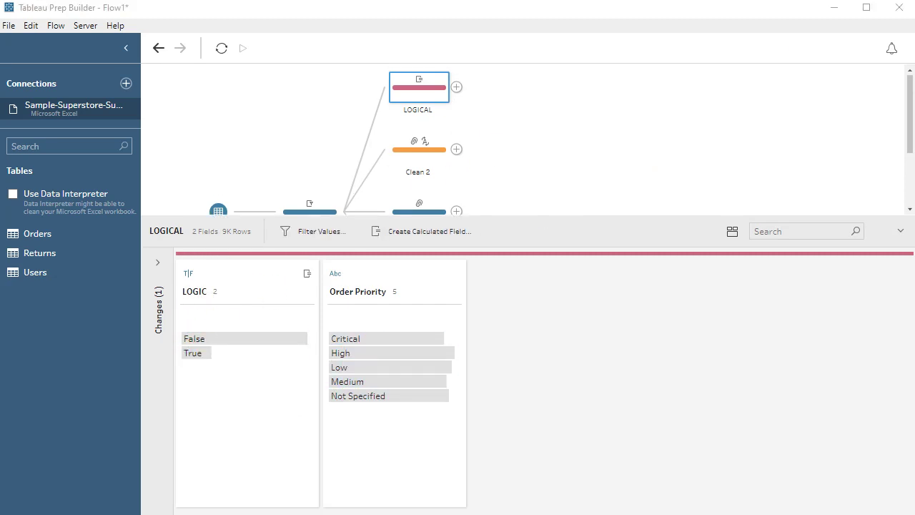
{"action": "scroll", "coordinate": [637, 152], "scroll_direction": "down", "scroll_amount": 2}
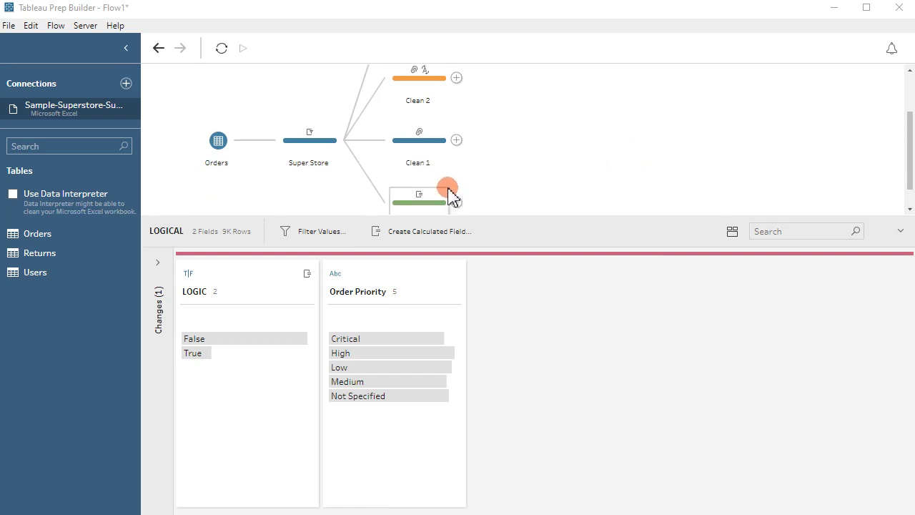
{"action": "left_click", "coordinate": [447, 195]}
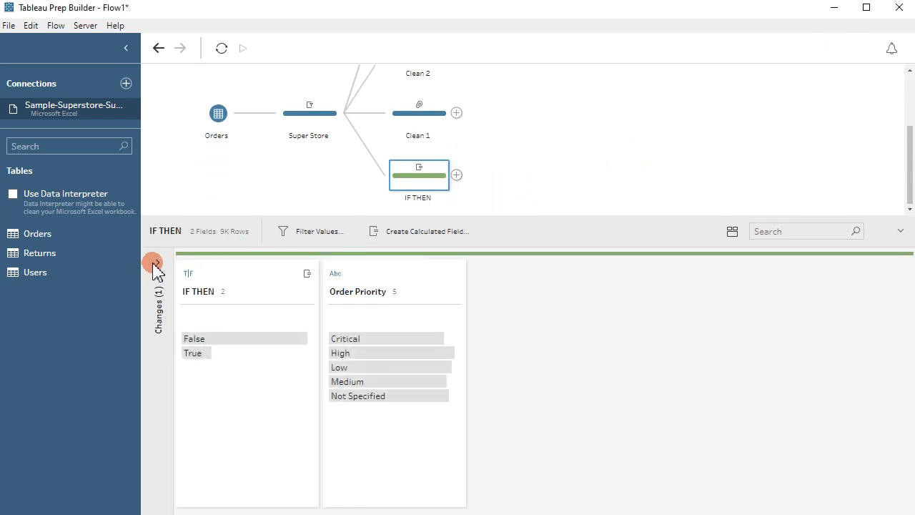
Review the IF THEN formula in the changes list, then open LOGICAL's LOGIC formula
{"action": "left_click", "coordinate": [156, 270]}
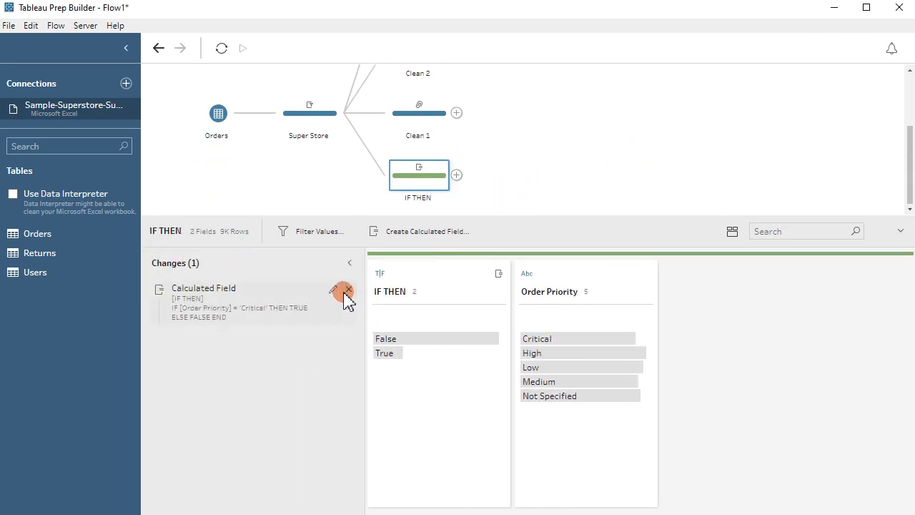
{"action": "left_click", "coordinate": [333, 291]}
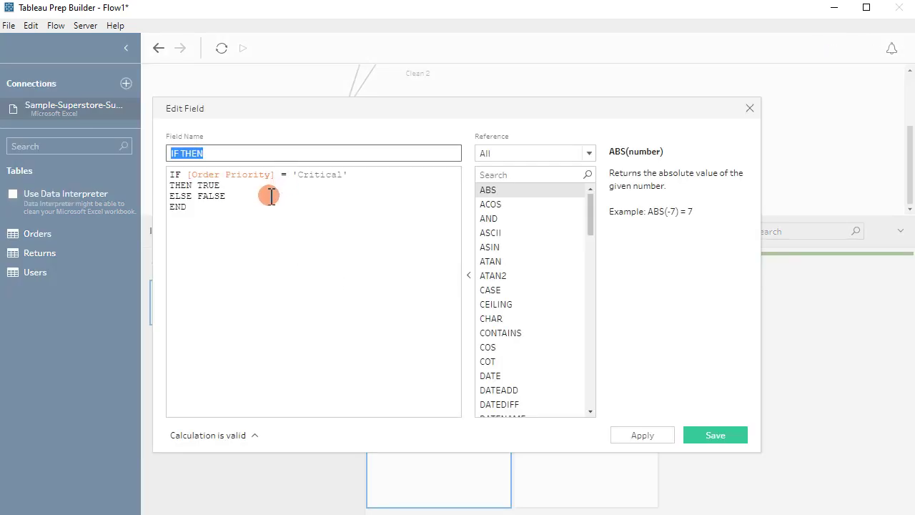
{"action": "left_click", "coordinate": [749, 110]}
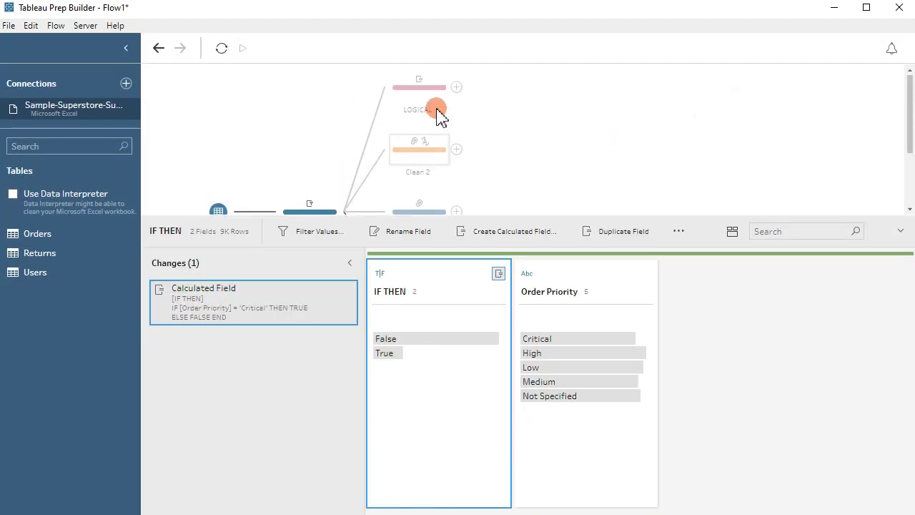
{"action": "left_click", "coordinate": [423, 101]}
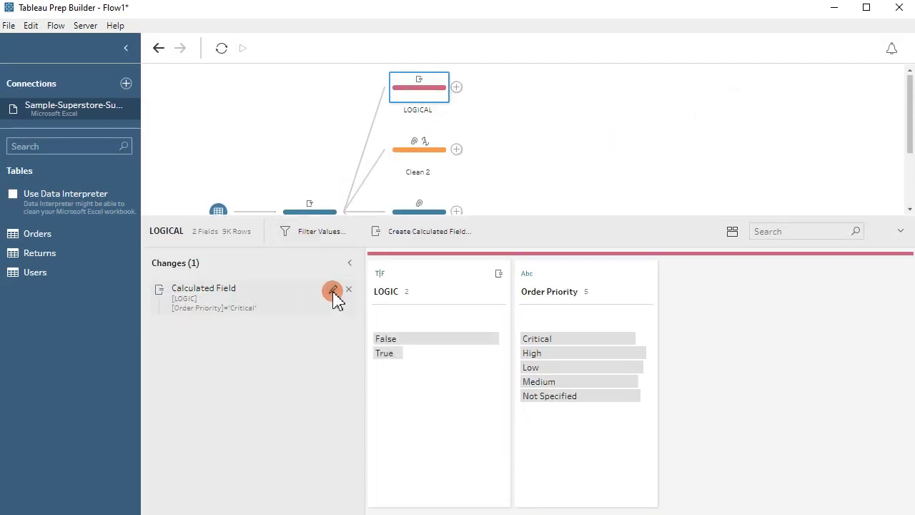
{"action": "left_click", "coordinate": [332, 289]}
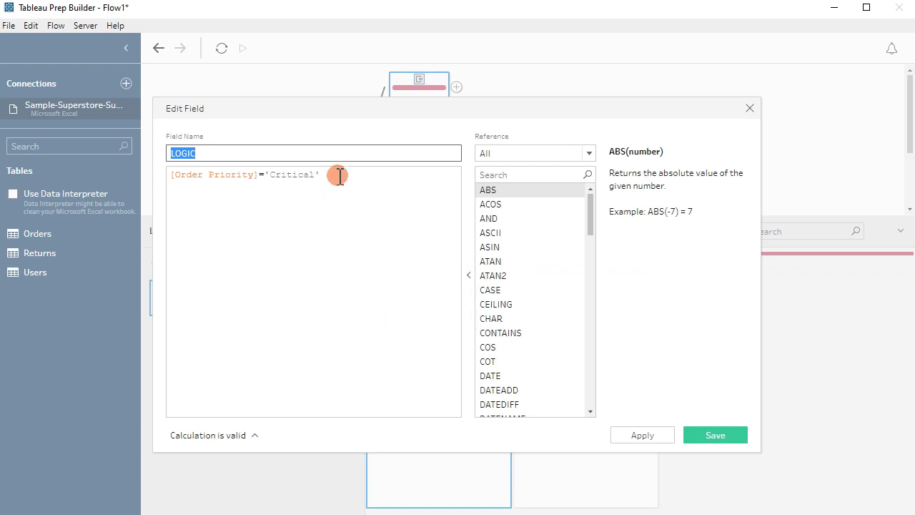